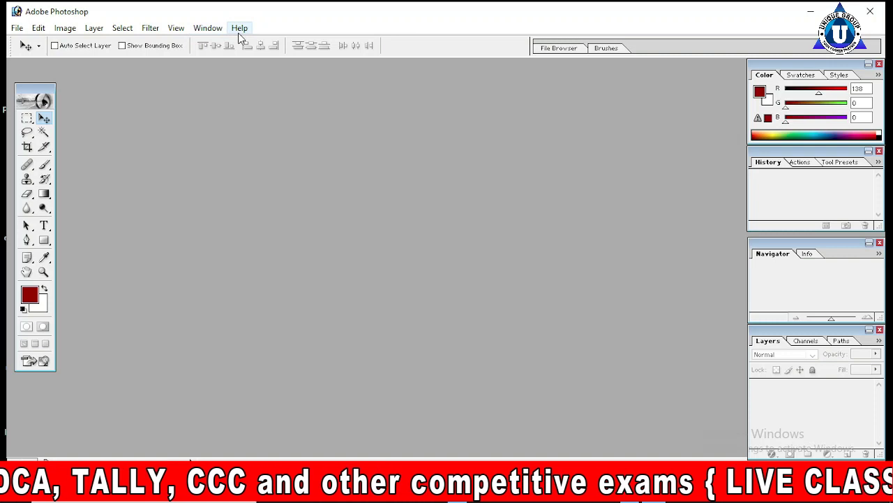
- Drag the toolbox off the left edge so it floats near the workspace centre
{"action": "left_click", "coordinate": [17, 29]}
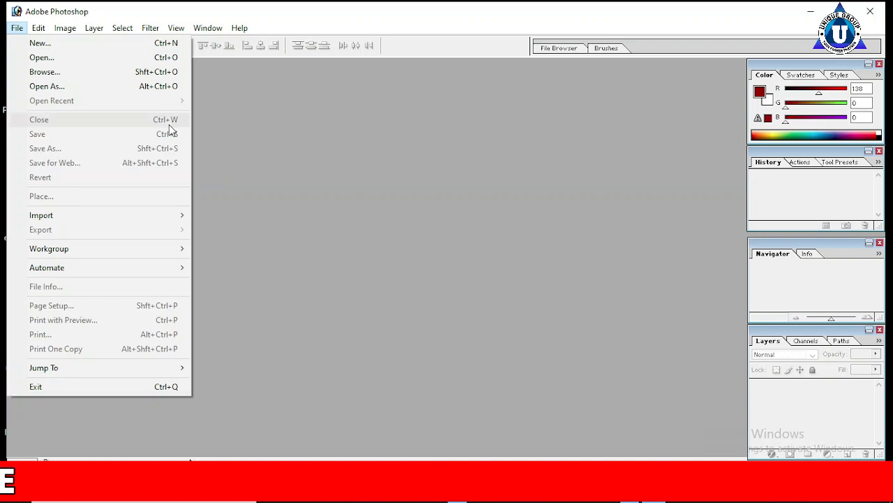
{"action": "left_click", "coordinate": [194, 90]}
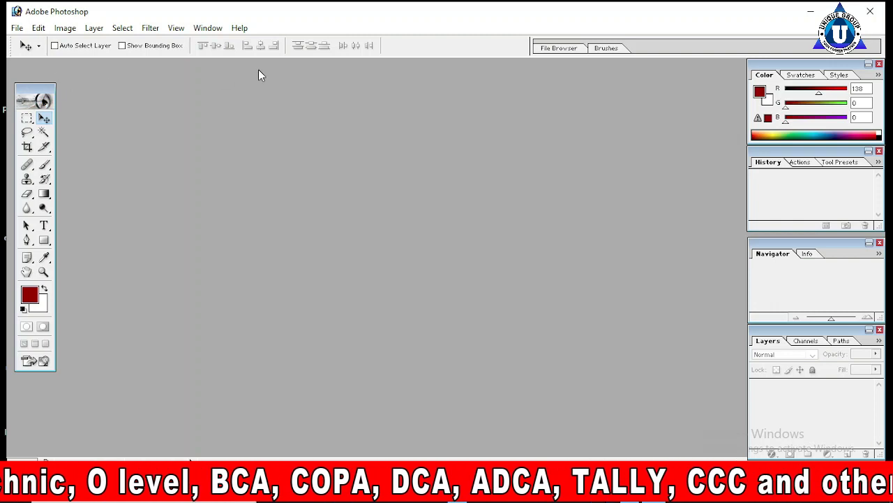
{"action": "left_click_drag", "start_coordinate": [44, 102], "coordinate": [275, 83]}
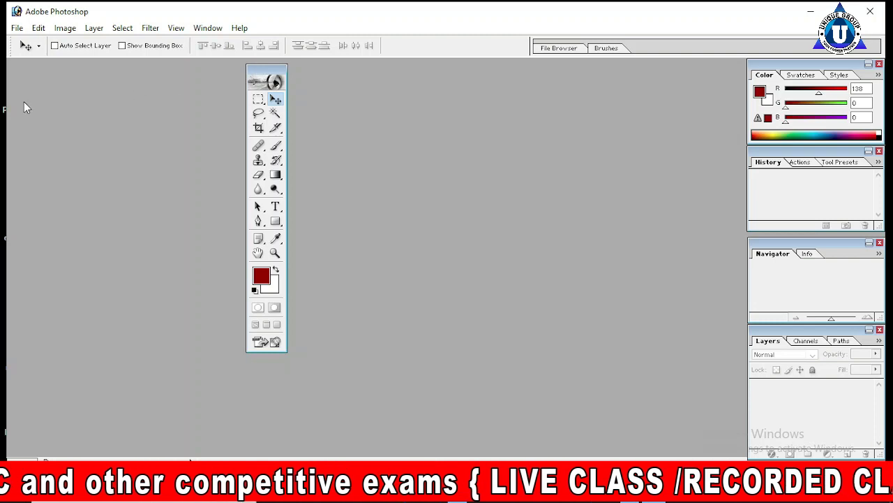
- Put the toolbox back at the left edge and float the Color, History, Navigator and Layers palettes
{"action": "left_click_drag", "start_coordinate": [21, 100], "coordinate": [29, 99]}
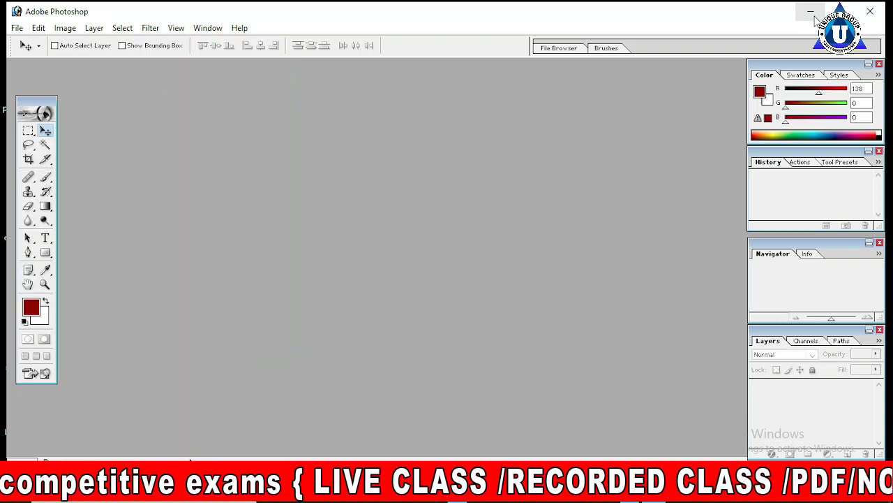
{"action": "left_click_drag", "start_coordinate": [816, 67], "coordinate": [643, 103]}
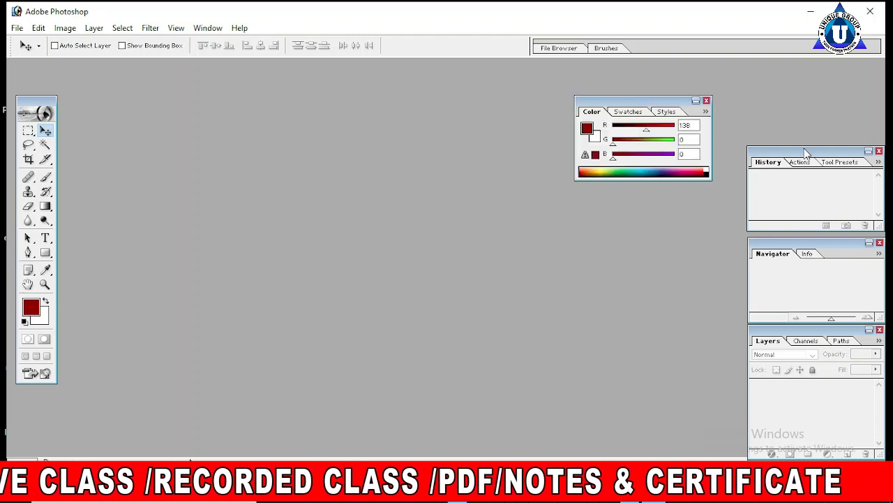
{"action": "left_click_drag", "start_coordinate": [806, 154], "coordinate": [574, 207]}
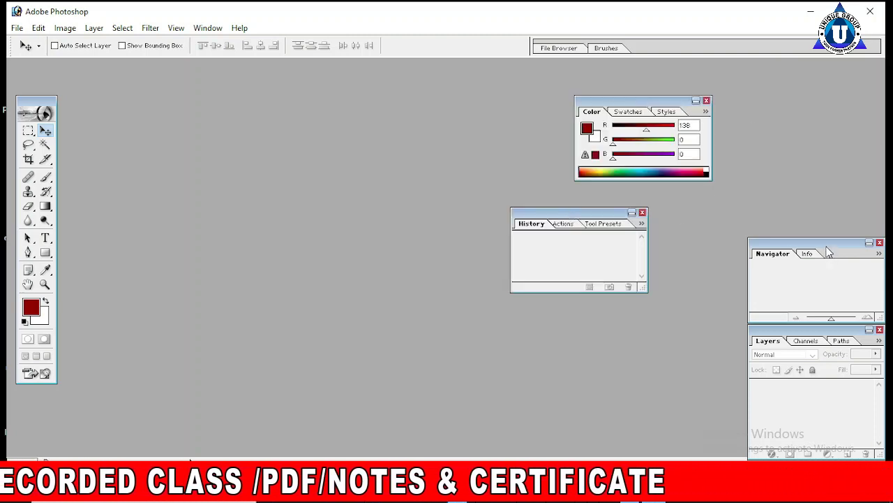
{"action": "left_click_drag", "start_coordinate": [829, 252], "coordinate": [788, 168]}
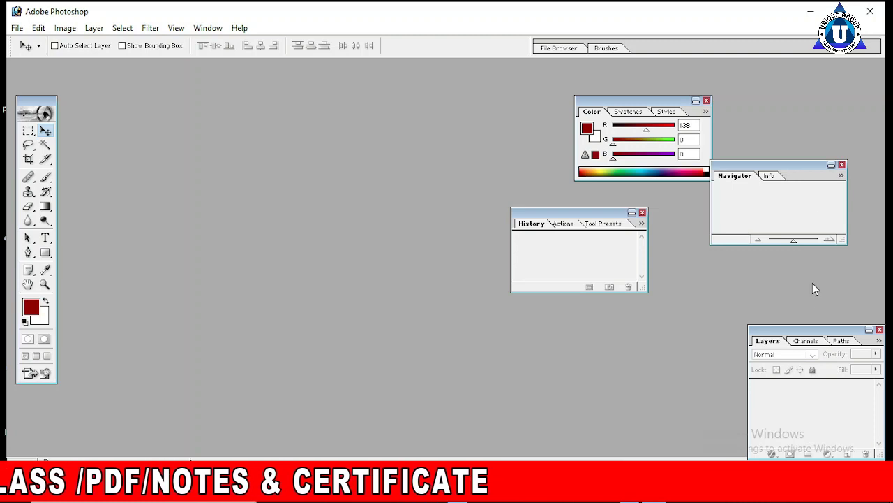
{"action": "left_click_drag", "start_coordinate": [822, 329], "coordinate": [774, 294]}
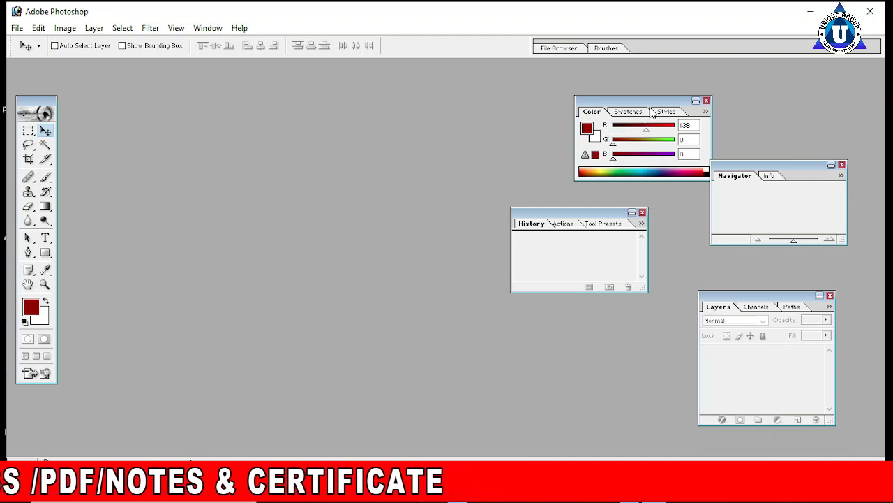
- Close the floating Color, Navigator, History and Layers palettes one after another
{"action": "left_click", "coordinate": [707, 102]}
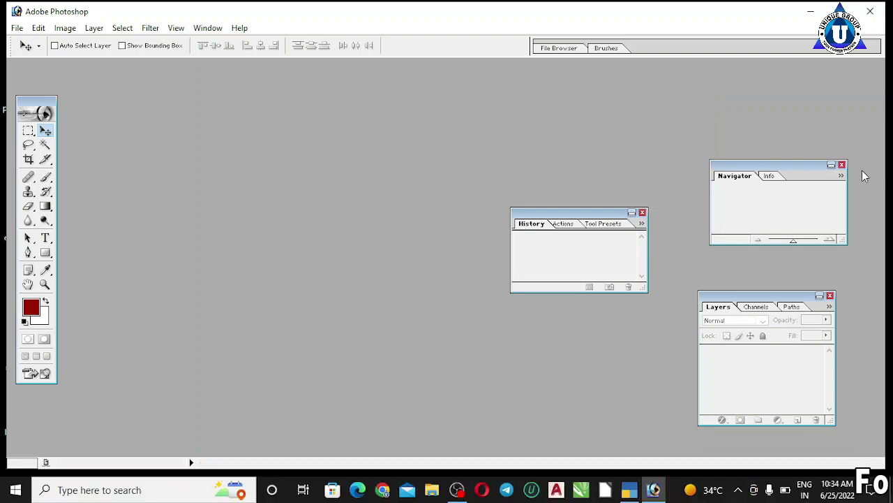
{"action": "left_click", "coordinate": [842, 165]}
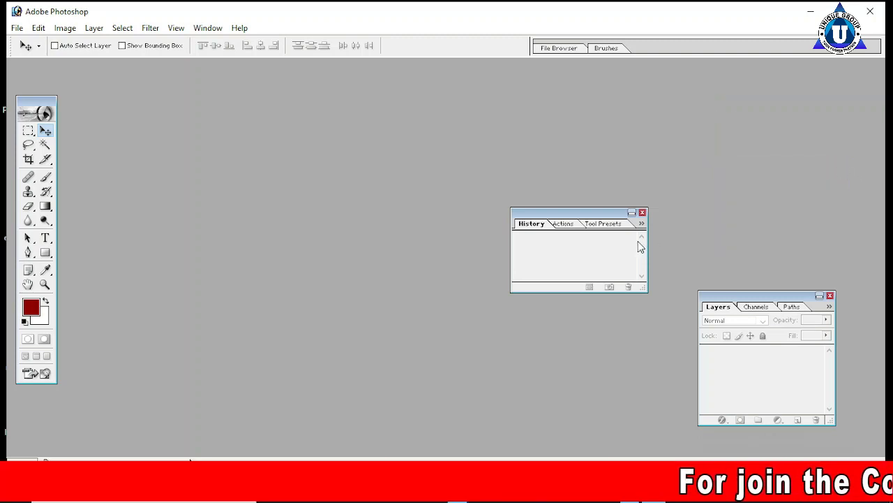
{"action": "left_click", "coordinate": [642, 213]}
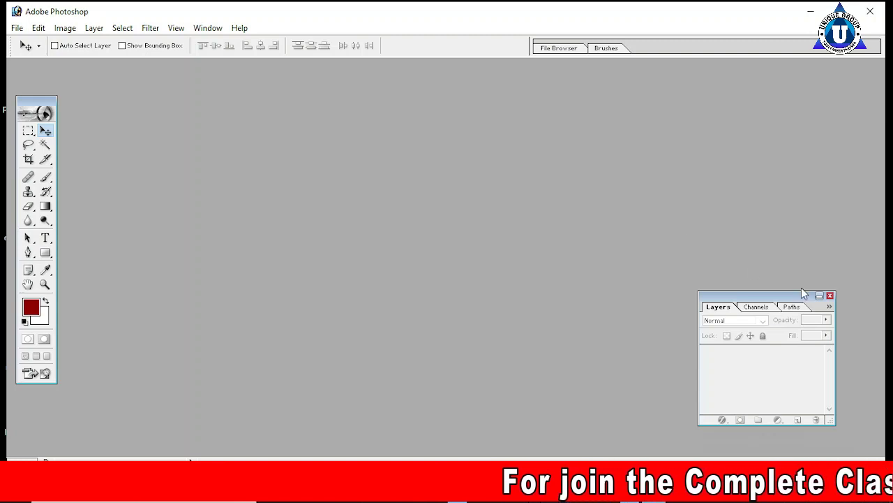
{"action": "left_click", "coordinate": [830, 296]}
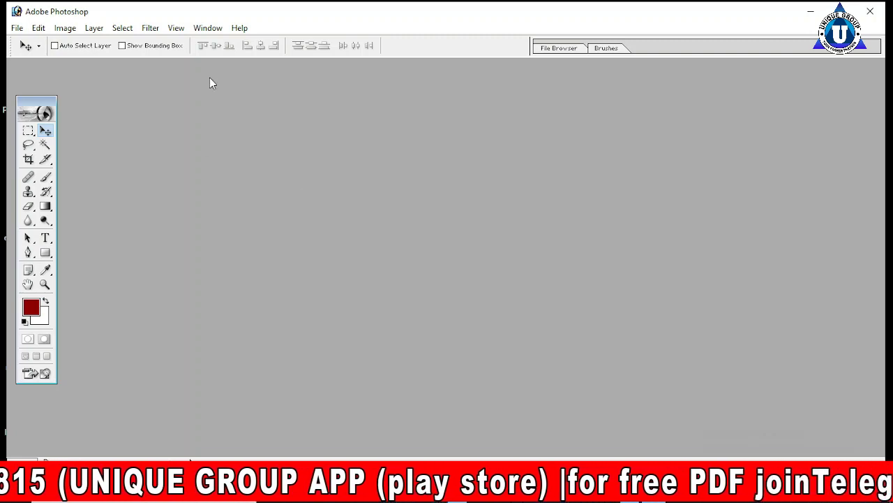
- Reopen the Navigator, History, Color and Layers palettes from the Window menu
{"action": "left_click", "coordinate": [209, 30]}
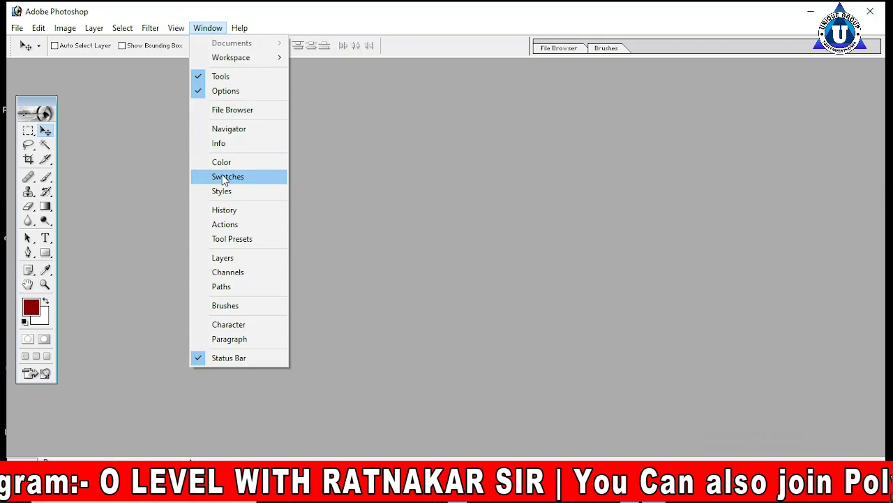
{"action": "left_click", "coordinate": [204, 128]}
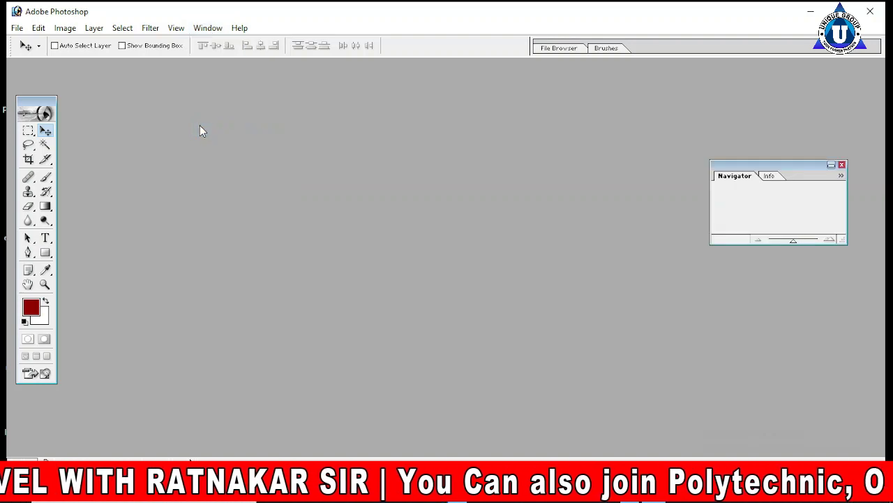
{"action": "left_click", "coordinate": [208, 28]}
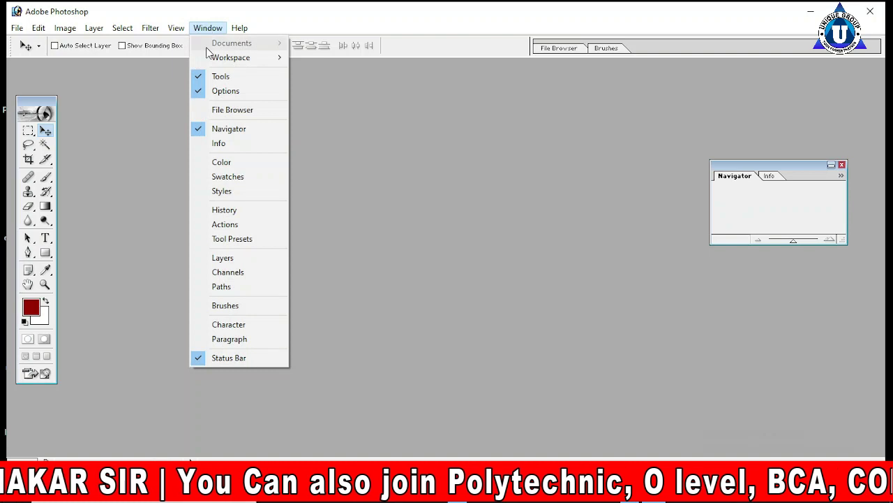
{"action": "left_click", "coordinate": [213, 210]}
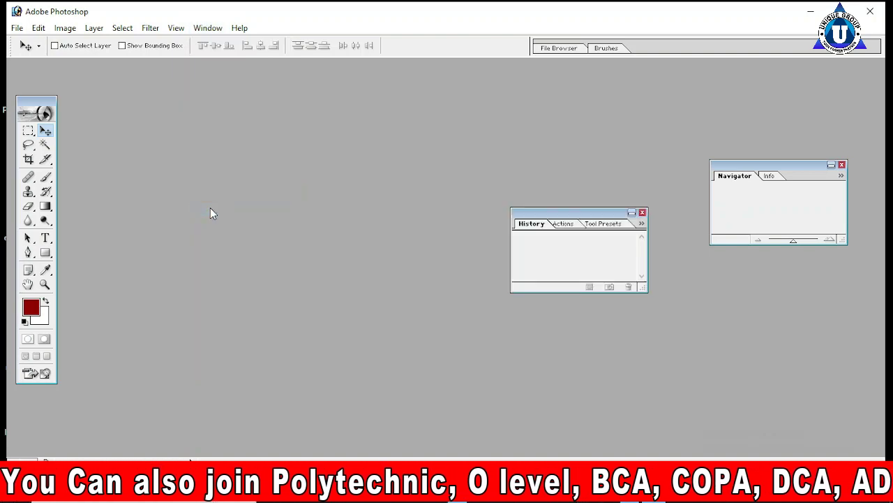
{"action": "left_click", "coordinate": [208, 28]}
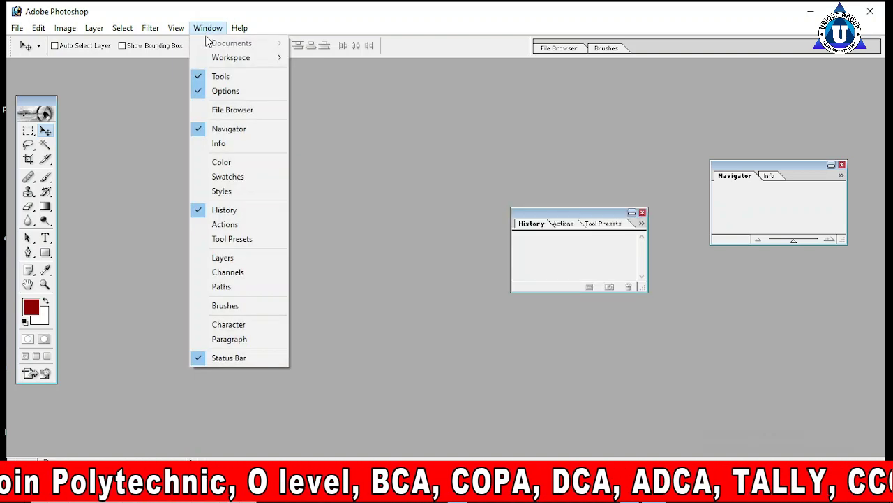
{"action": "left_click", "coordinate": [207, 163]}
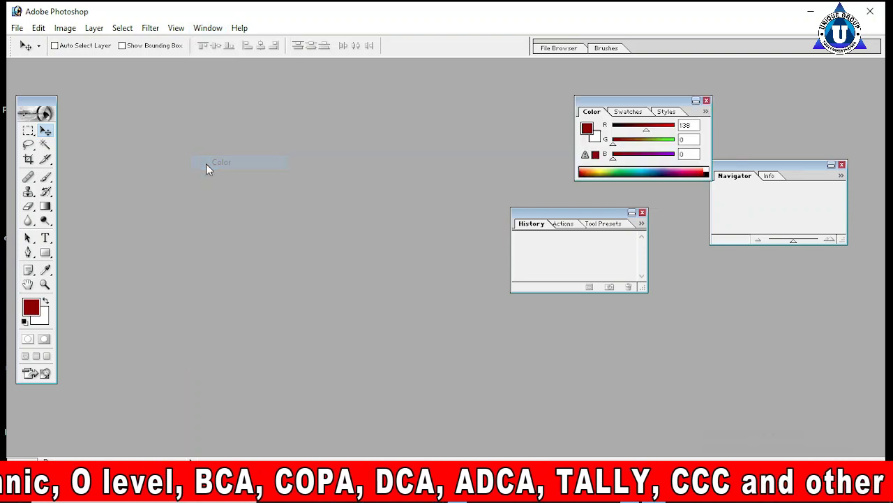
{"action": "left_click", "coordinate": [208, 28]}
{"action": "left_click", "coordinate": [206, 260]}
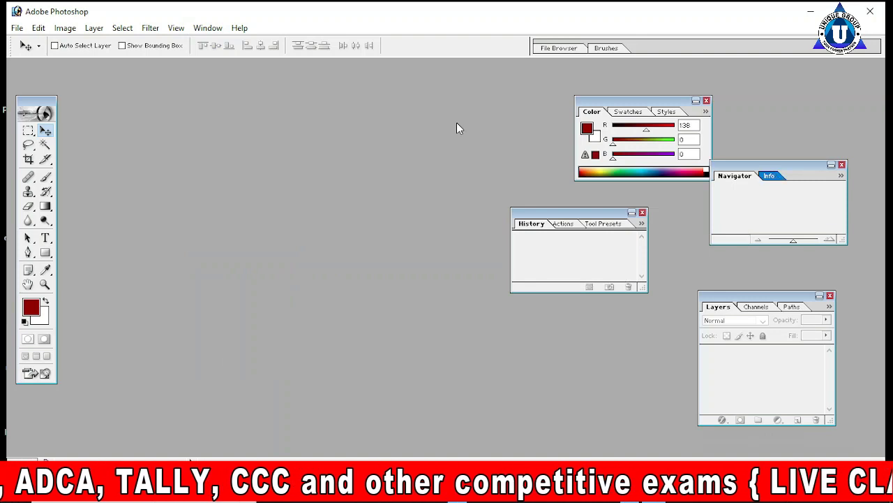
- Group the Info tab with Color, close that group, then reopen the Color palette
{"action": "left_click_drag", "start_coordinate": [775, 178], "coordinate": [642, 139]}
{"action": "left_click", "coordinate": [206, 28]}
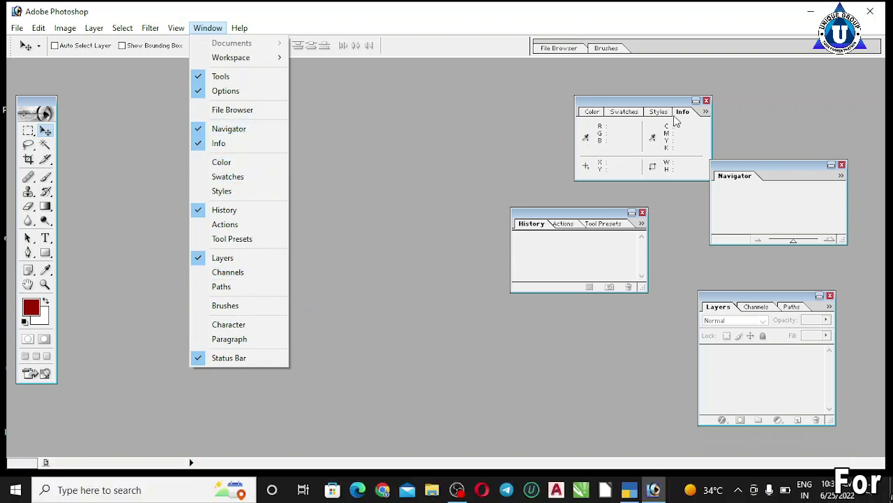
{"action": "left_click", "coordinate": [706, 103]}
{"action": "left_click", "coordinate": [706, 102]}
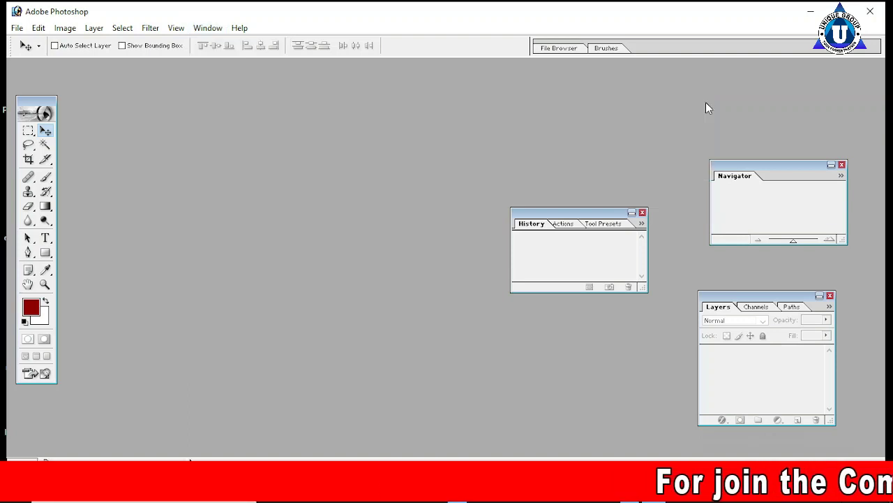
{"action": "left_click", "coordinate": [207, 28]}
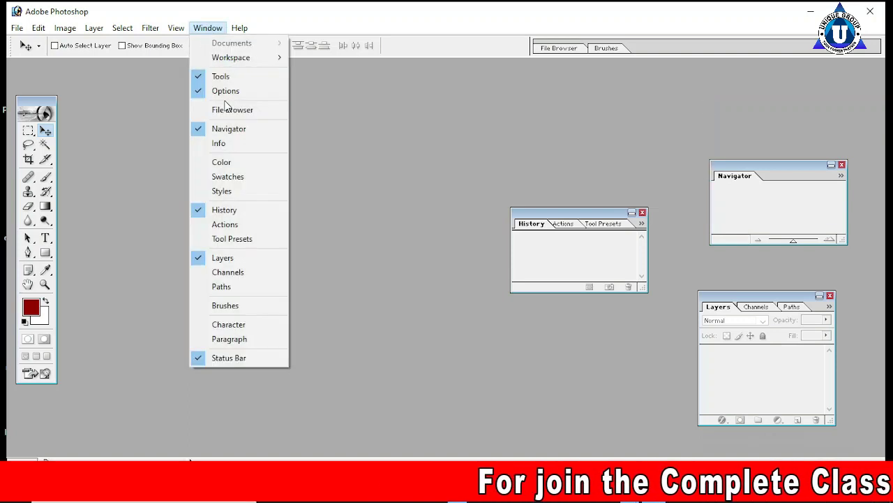
{"action": "left_click", "coordinate": [228, 163]}
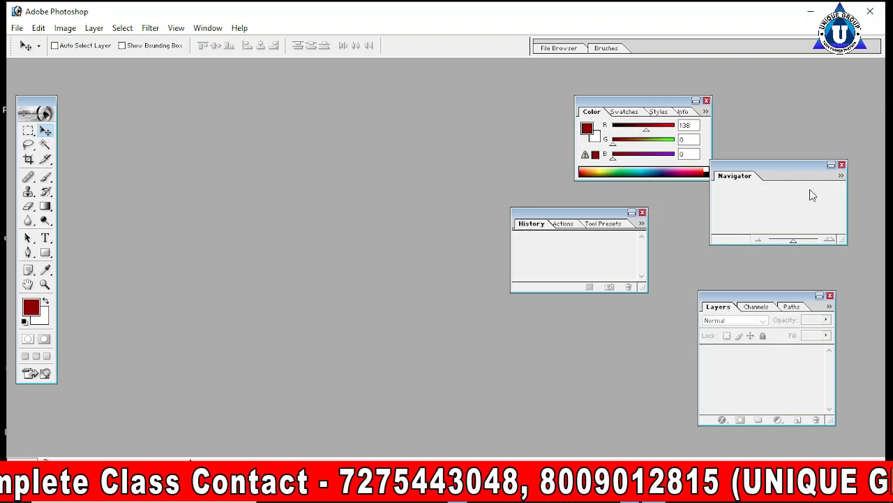
- Stack Color, Navigator, History and Layers top to bottom along the right edge
{"action": "left_click_drag", "start_coordinate": [786, 167], "coordinate": [809, 193]}
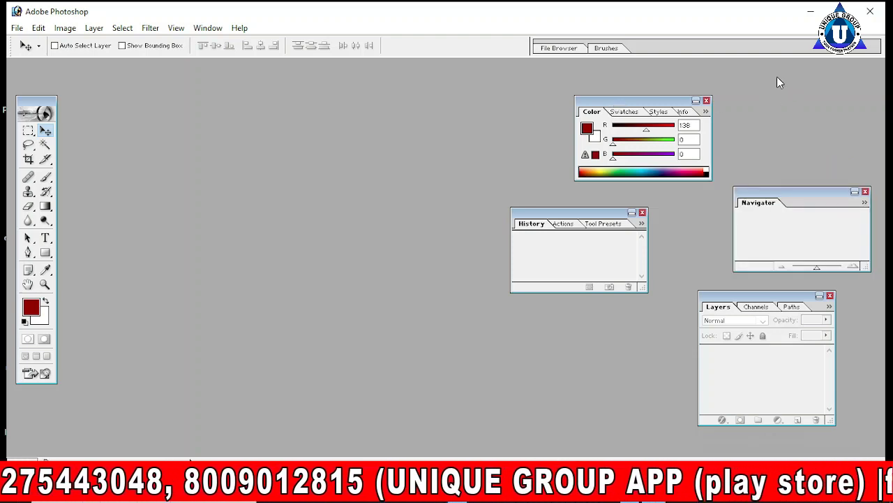
{"action": "left_click_drag", "start_coordinate": [780, 83], "coordinate": [775, 72]}
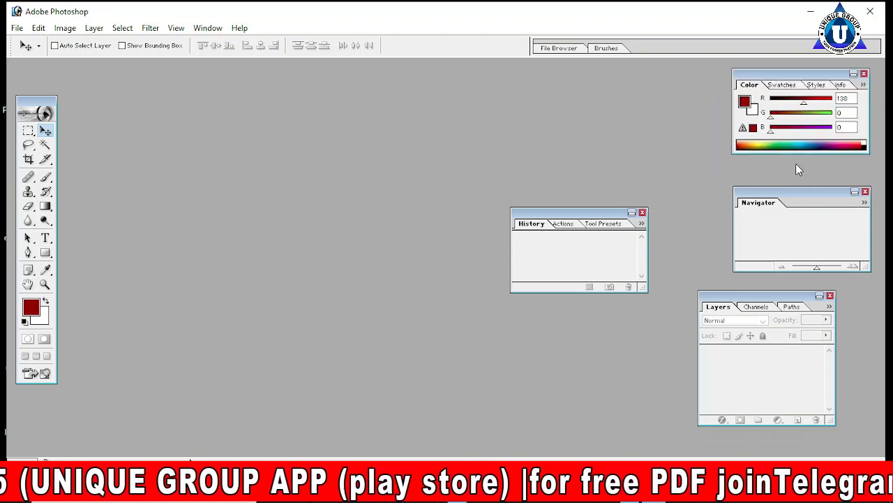
{"action": "left_click_drag", "start_coordinate": [800, 194], "coordinate": [799, 170]}
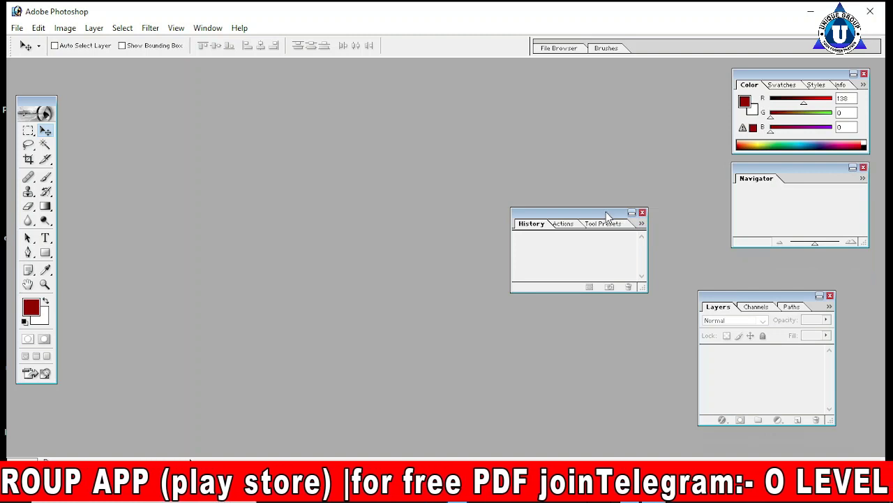
{"action": "left_click_drag", "start_coordinate": [604, 211], "coordinate": [826, 233]}
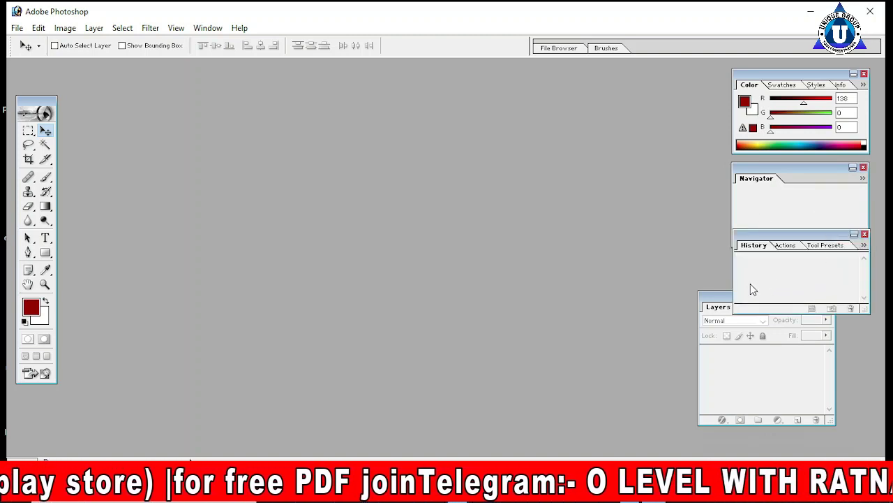
{"action": "left_click", "coordinate": [721, 296]}
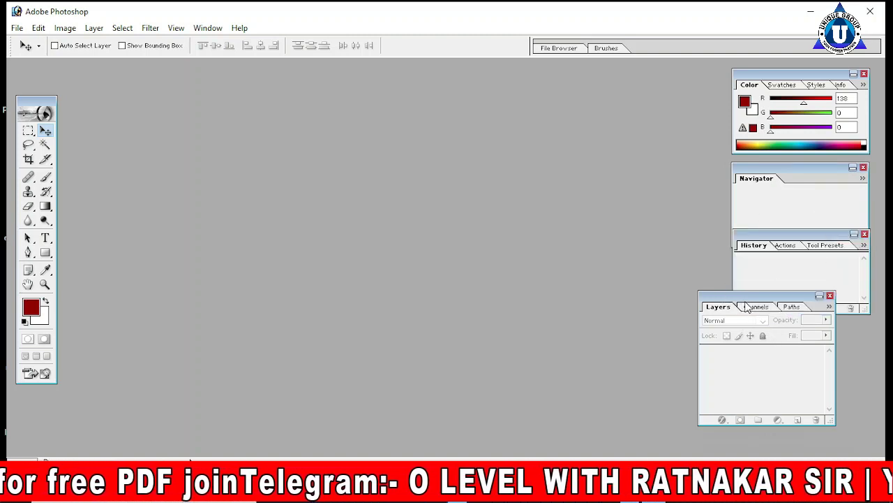
{"action": "left_click_drag", "start_coordinate": [755, 310], "coordinate": [756, 310]}
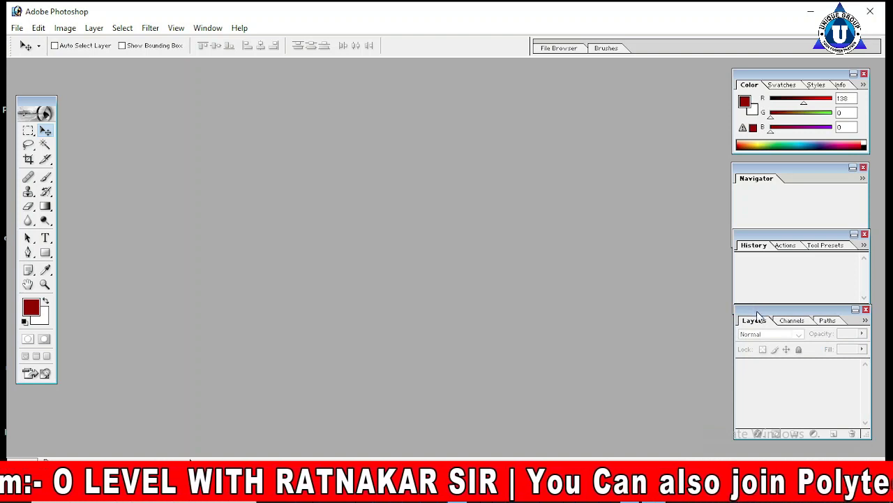
{"action": "left_click_drag", "start_coordinate": [755, 310], "coordinate": [759, 316]}
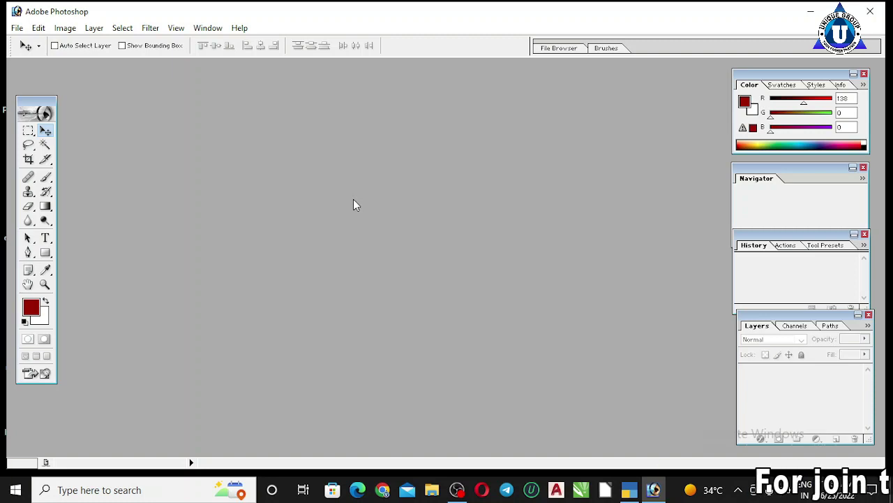
- Open the New document dialog with Ctrl+N, then cancel it
{"action": "key", "text": "ctrl+n"}
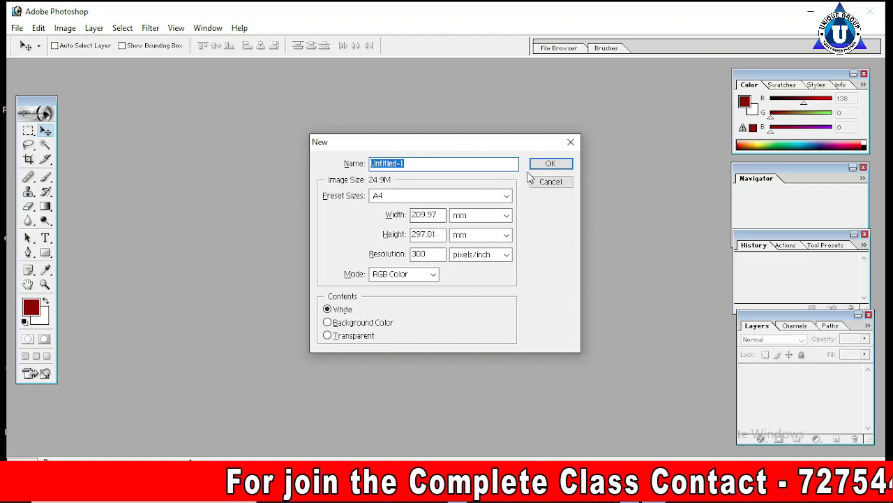
{"action": "left_click", "coordinate": [550, 181]}
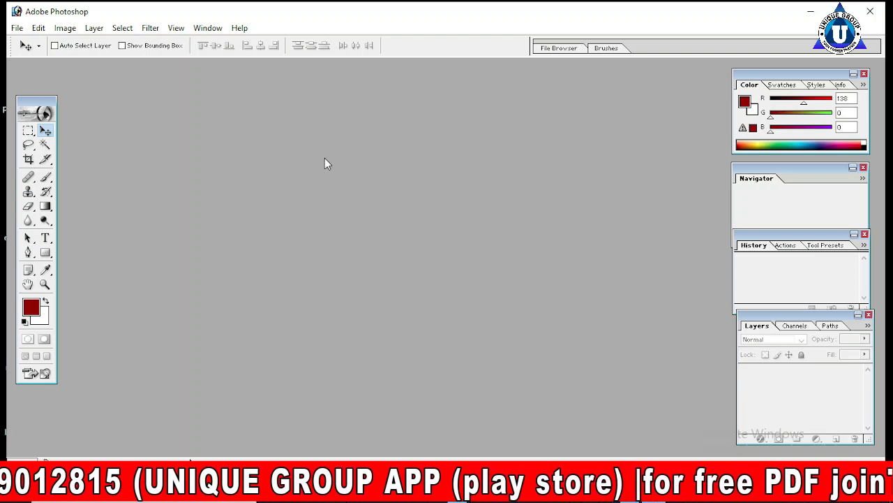
- Start a new document from the File menu
{"action": "left_click", "coordinate": [17, 29]}
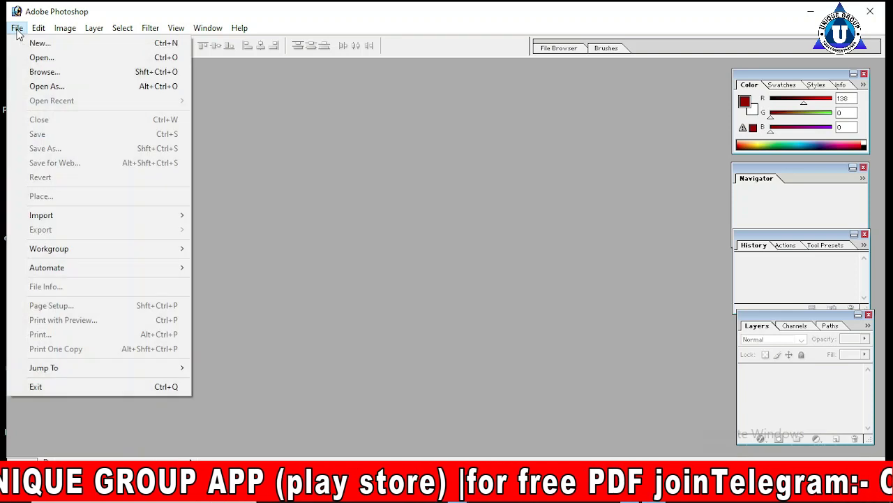
{"action": "left_click", "coordinate": [17, 30]}
{"action": "left_click", "coordinate": [39, 28]}
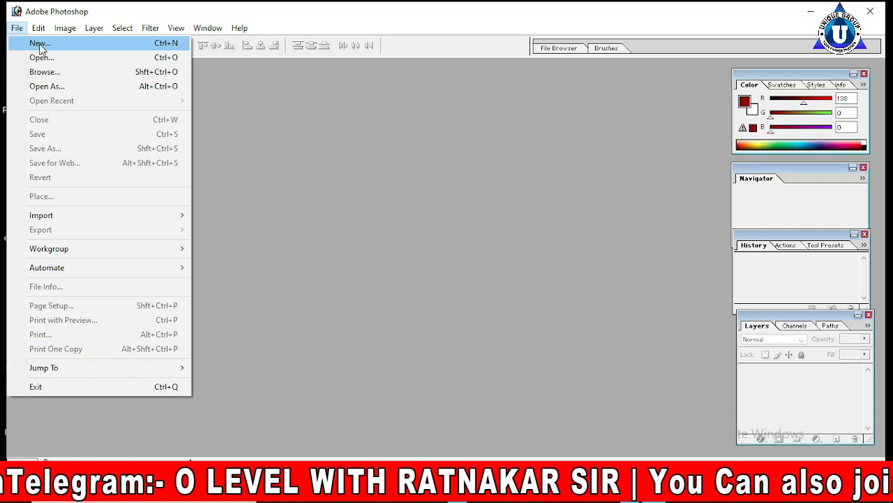
{"action": "left_click", "coordinate": [85, 44]}
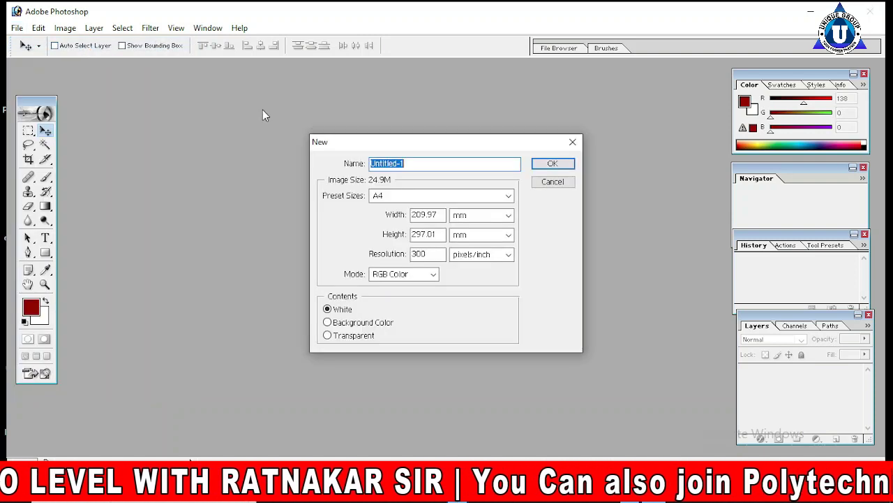
{"action": "left_click", "coordinate": [14, 28]}
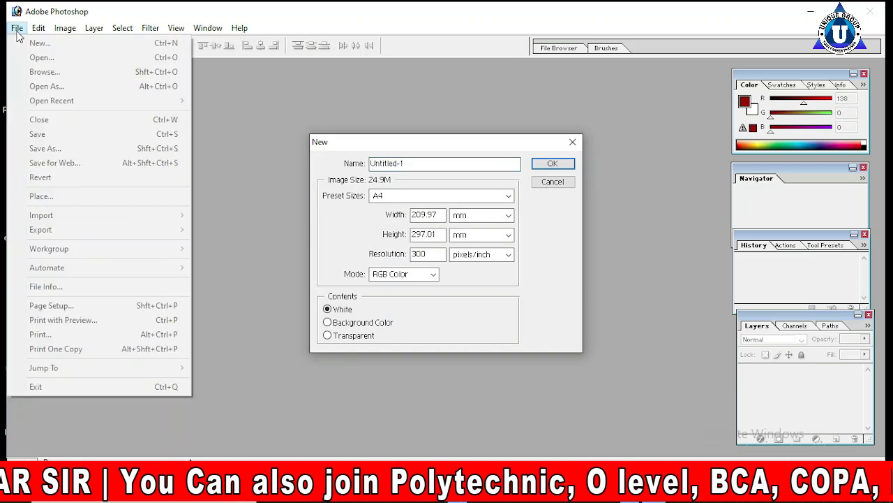
{"action": "left_click", "coordinate": [427, 121]}
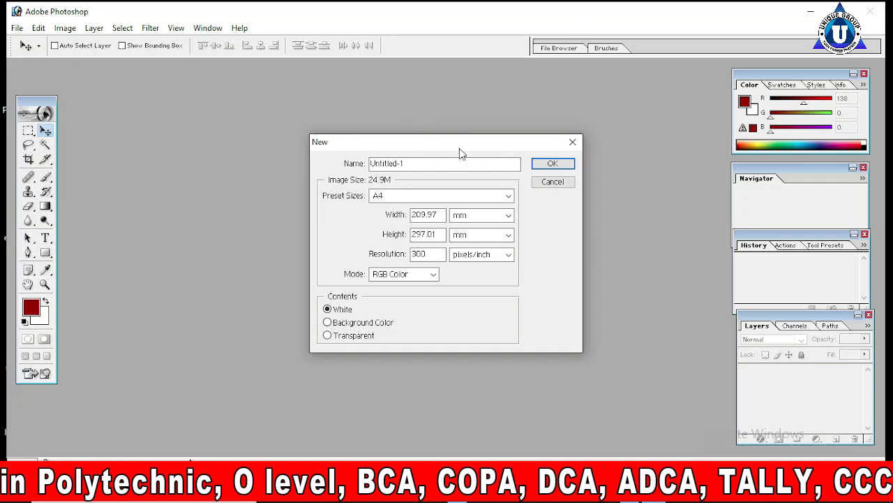
- Clear Untitled-1 from the Name field and type a person's full name
{"action": "double_click", "coordinate": [411, 163]}
{"action": "left_click", "coordinate": [414, 164]}
{"action": "key", "text": "BackSpace"}
{"action": "key", "text": "BackSpace"}
{"action": "key", "text": "BackSpace"}
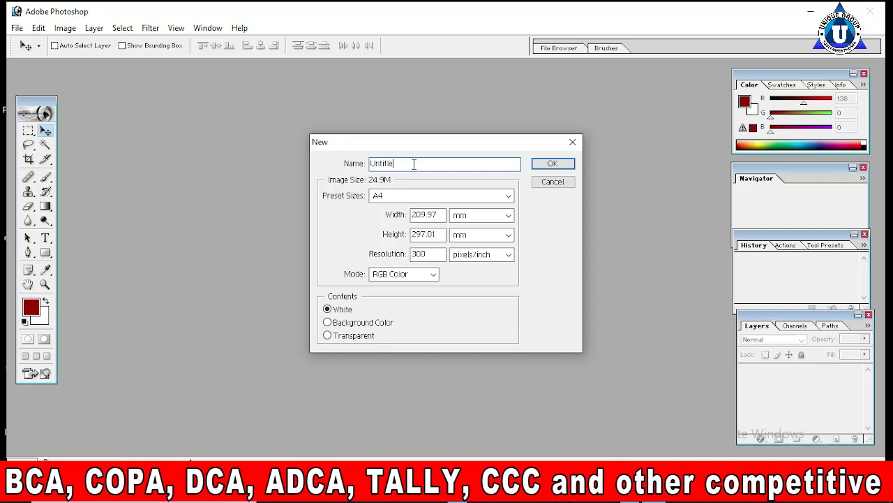
{"action": "key", "text": "BackSpace"}
{"action": "key", "text": "BackSpace"}
{"action": "key", "text": "BackSpace"}
{"action": "key", "text": "BackSpace"}
{"action": "key", "text": "BackSpace"}
{"action": "key", "text": "BackSpace"}
{"action": "key", "text": "BackSpace"}
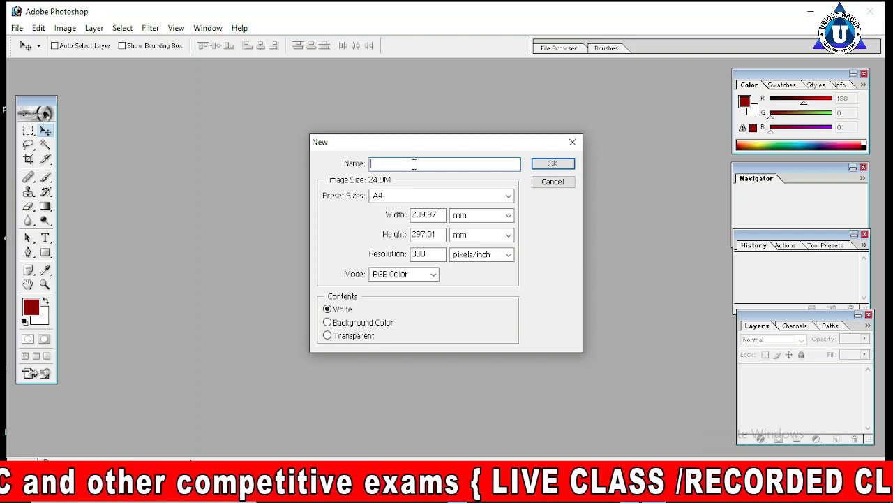
{"action": "type", "text": "ak"}
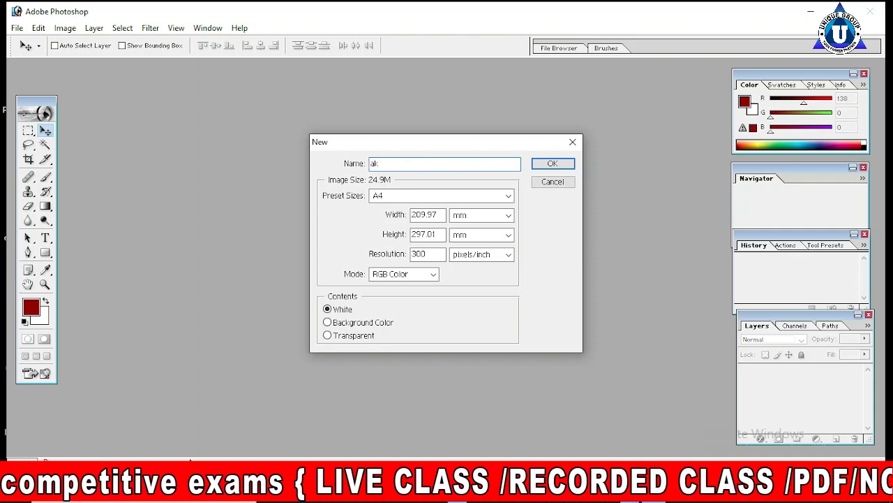
{"action": "type", "text": "ash "}
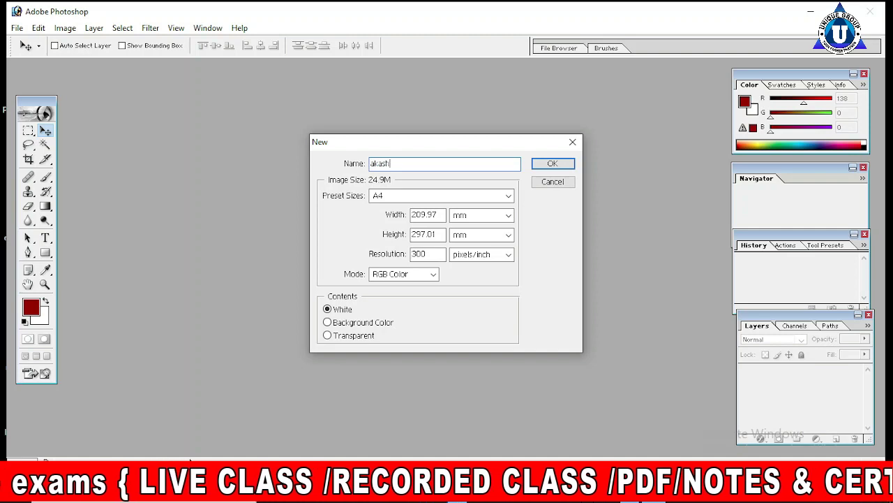
{"action": "type", "text": "maur"}
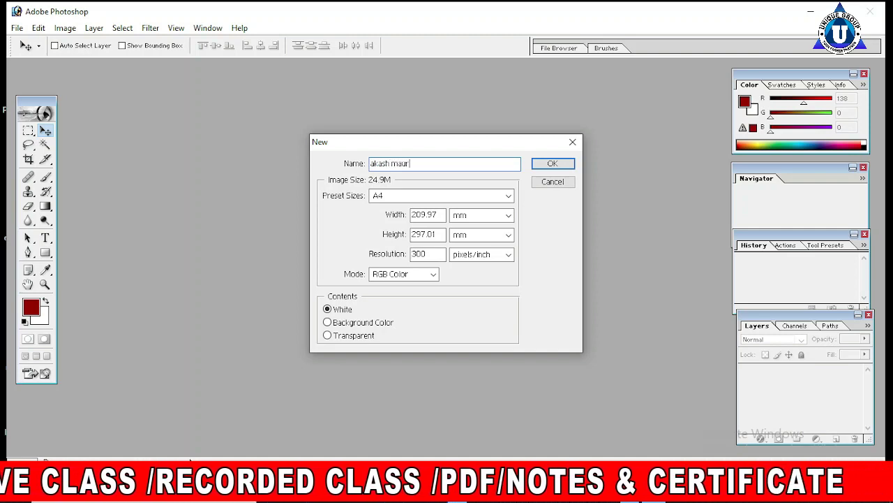
{"action": "type", "text": "ya"}
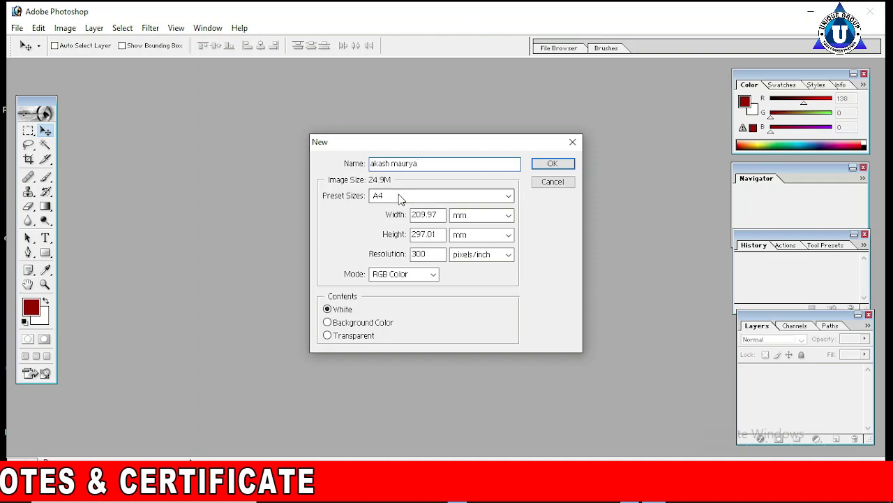
- Choose the A4 preset (210 × 297 mm, 300 pixels/inch) with width kept in mm
{"action": "left_click", "coordinate": [426, 198]}
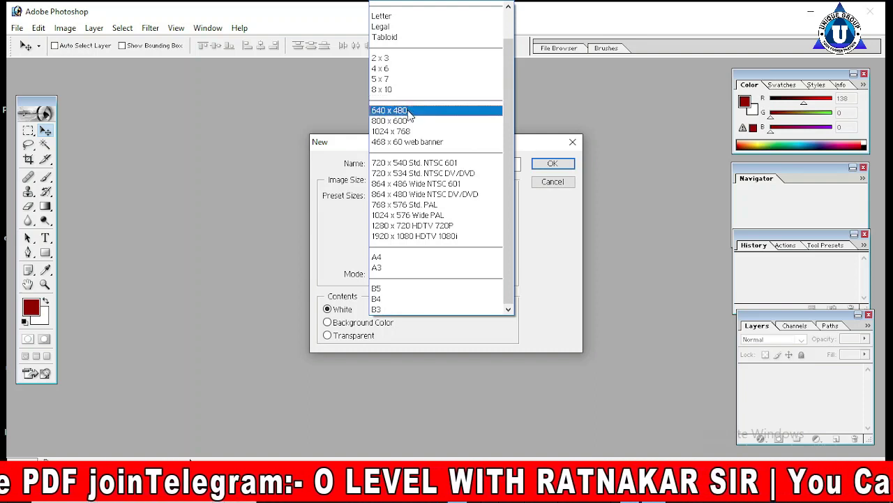
{"action": "left_click", "coordinate": [396, 257]}
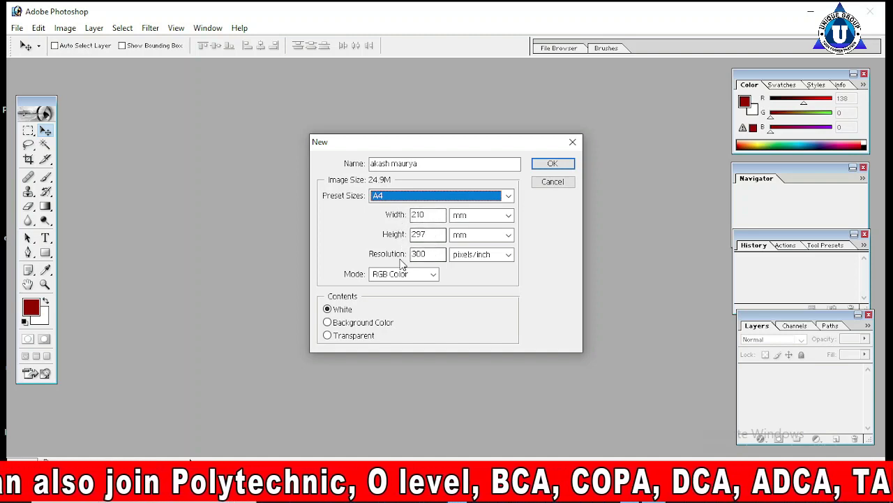
{"action": "left_click", "coordinate": [422, 257]}
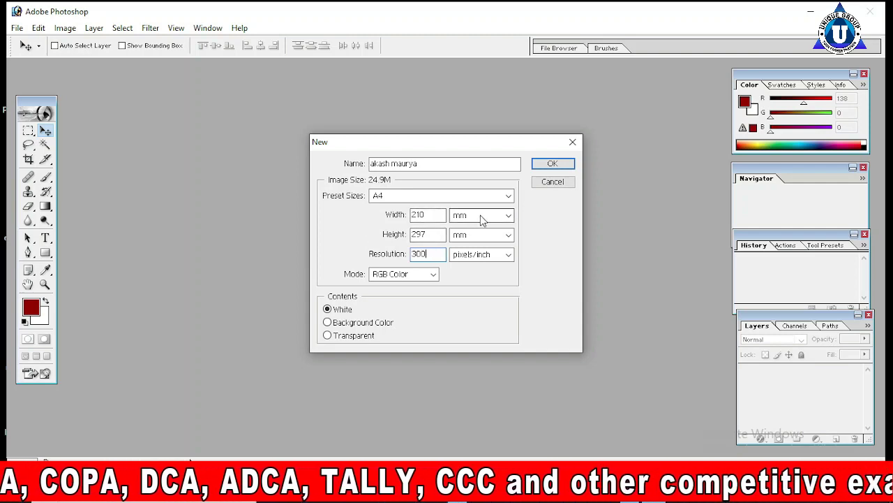
{"action": "left_click", "coordinate": [474, 220]}
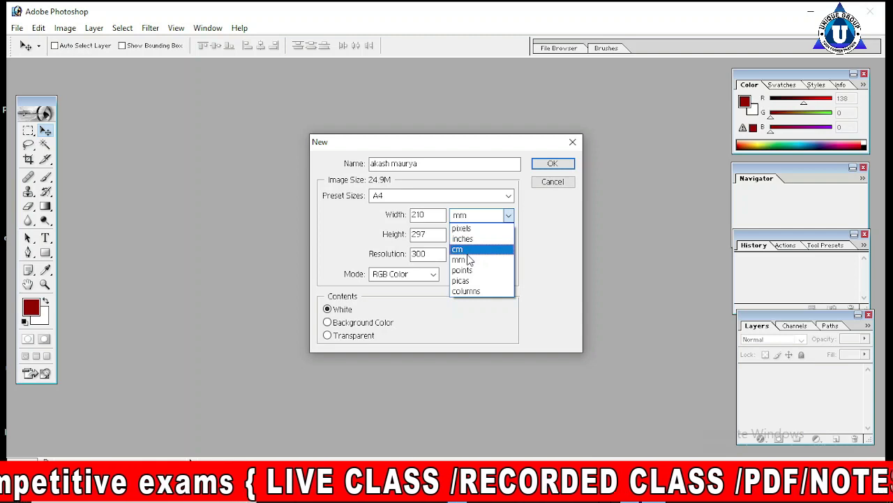
{"action": "left_click", "coordinate": [472, 259]}
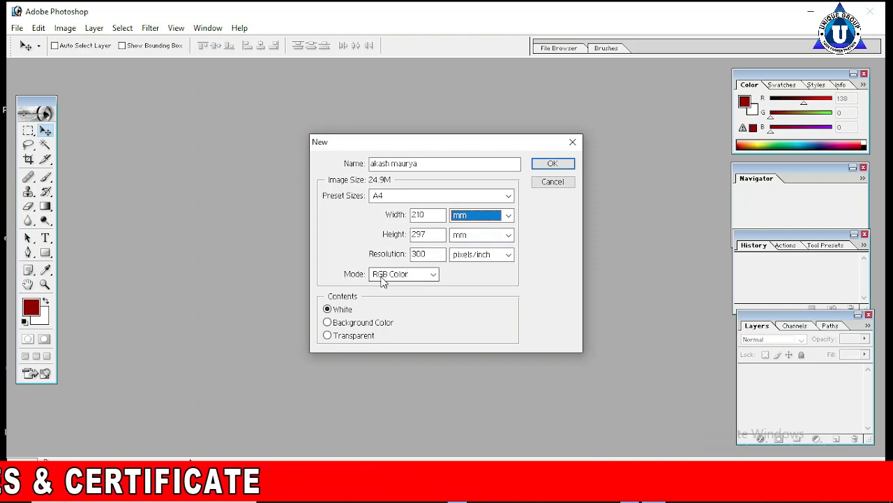
{"action": "left_click", "coordinate": [417, 275]}
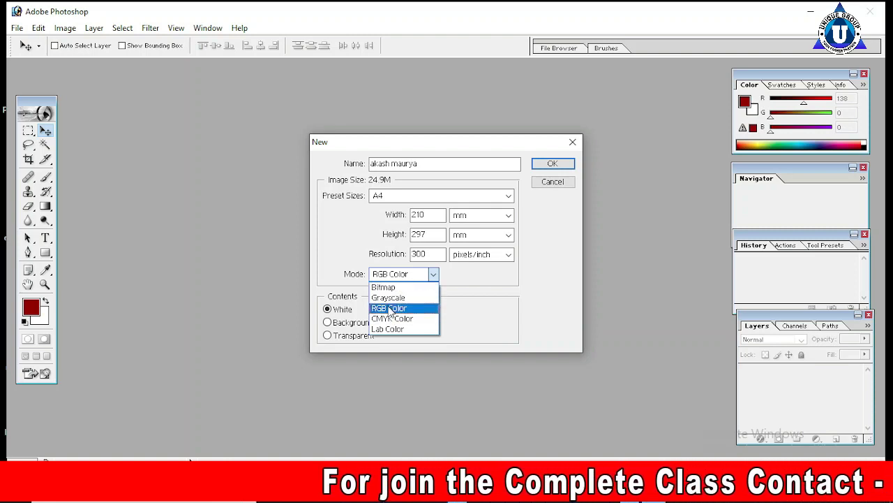
{"action": "left_click", "coordinate": [425, 275]}
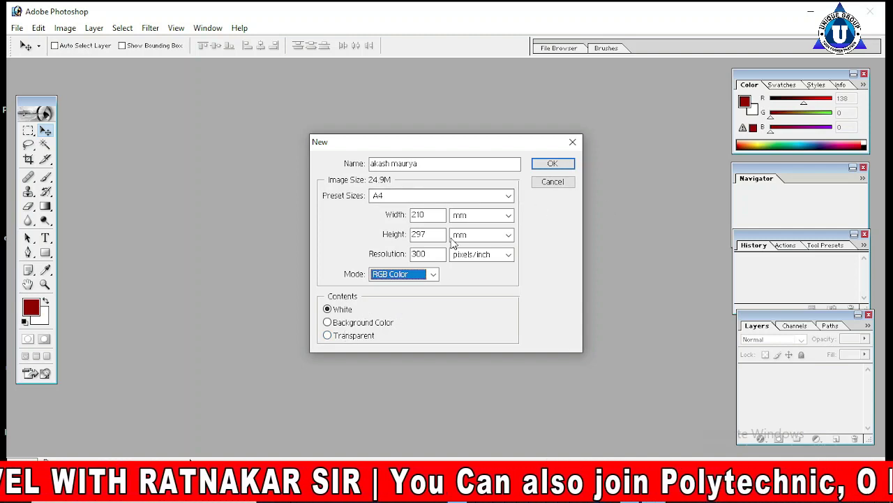
{"action": "left_click", "coordinate": [550, 162]}
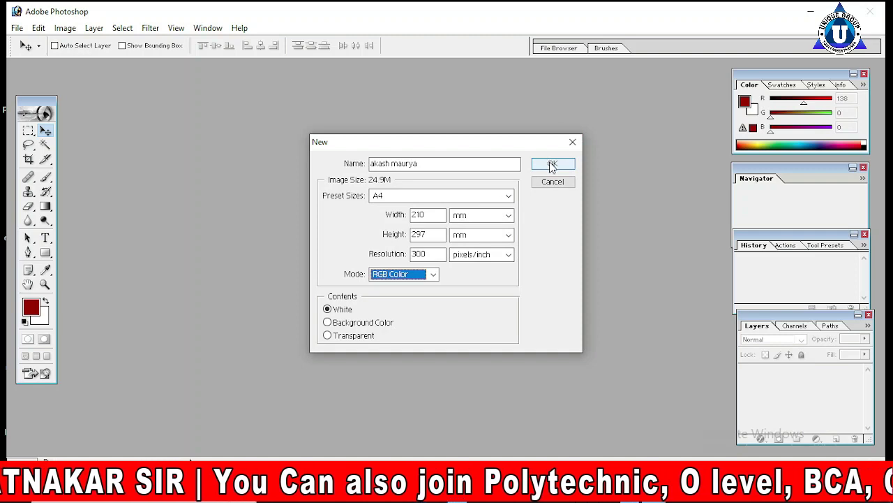
- Create the blank A4 document and move its window to the workspace centre
{"action": "left_click", "coordinate": [551, 164]}
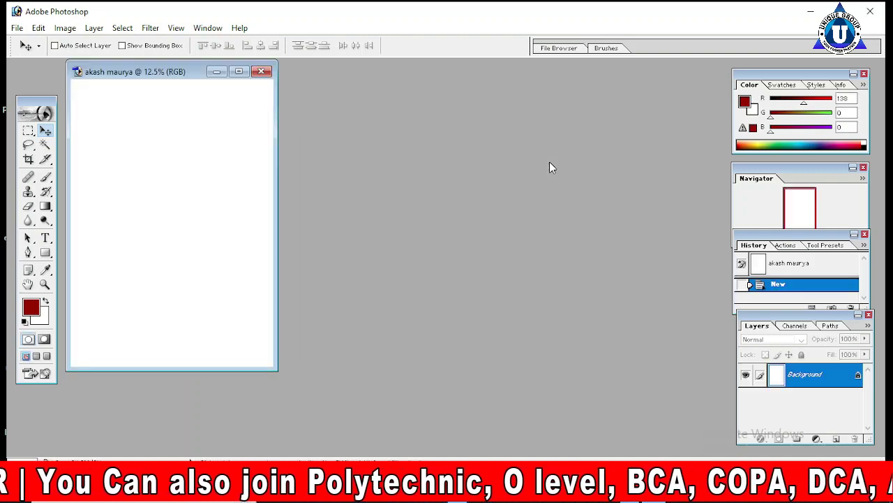
{"action": "mouse_move", "coordinate": [167, 73]}
{"action": "left_mouse_down"}
{"action": "mouse_move", "coordinate": [312, 87]}
{"action": "mouse_move", "coordinate": [435, 124]}
{"action": "left_mouse_up"}
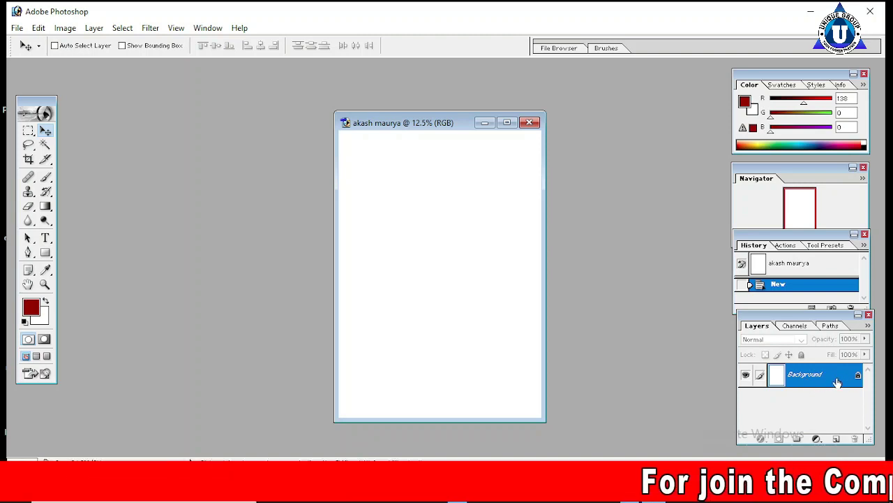
- Convert the Background layer into a regular layer named Layer 0
{"action": "double_click", "coordinate": [837, 377]}
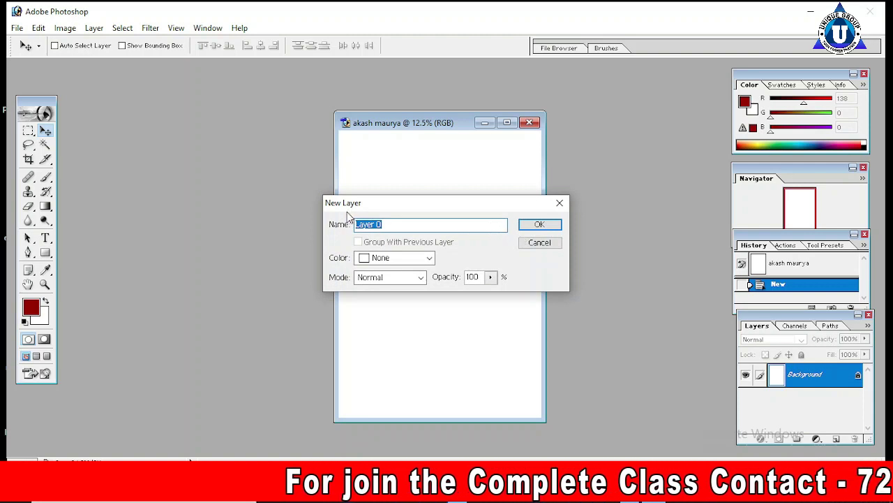
{"action": "left_click", "coordinate": [540, 224]}
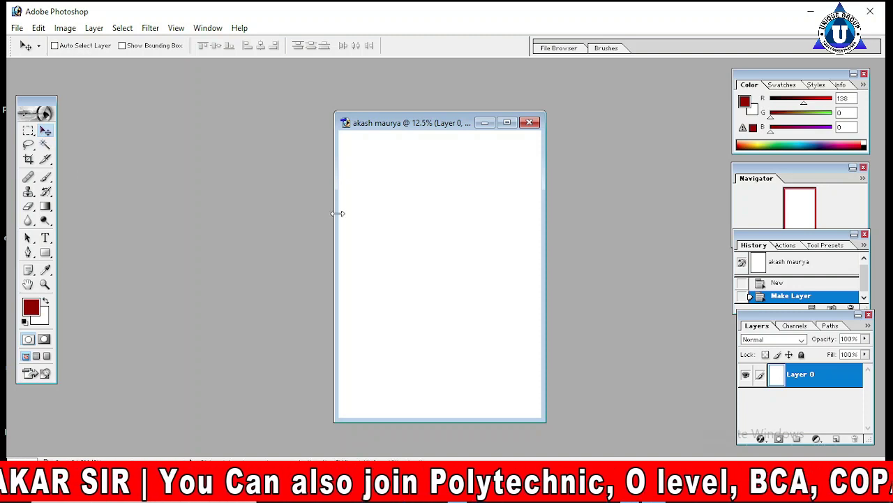
- Nudge Layer 0 up and left to expose transparent strips, then switch to the marquee tools
{"action": "mouse_move", "coordinate": [440, 228]}
{"action": "left_mouse_down"}
{"action": "mouse_move", "coordinate": [365, 255]}
{"action": "mouse_move", "coordinate": [491, 259]}
{"action": "mouse_move", "coordinate": [473, 238]}
{"action": "mouse_move", "coordinate": [395, 247]}
{"action": "mouse_move", "coordinate": [428, 208]}
{"action": "left_mouse_up"}
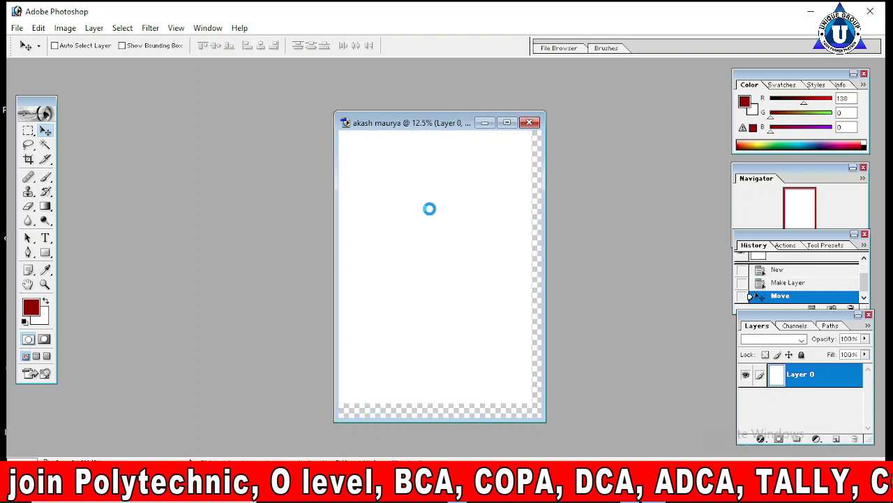
{"action": "left_click", "coordinate": [28, 130]}
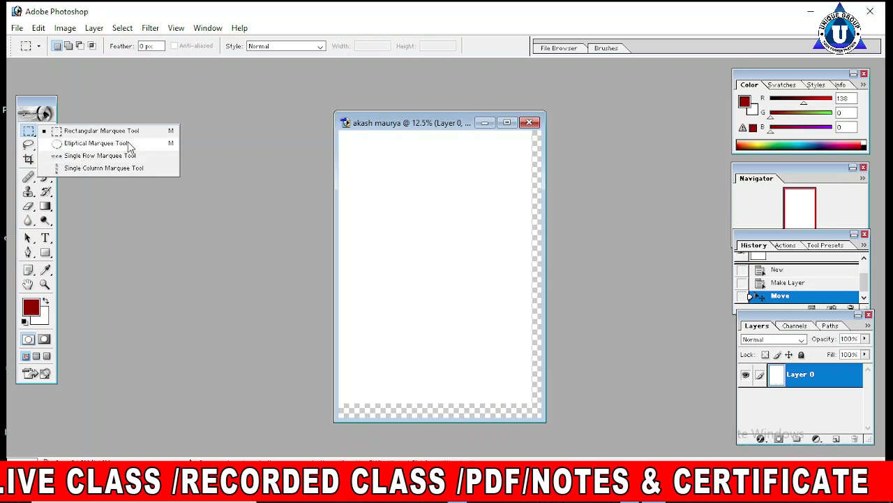
- Select the Rectangular Marquee Tool as the active tool
{"action": "left_click", "coordinate": [390, 170]}
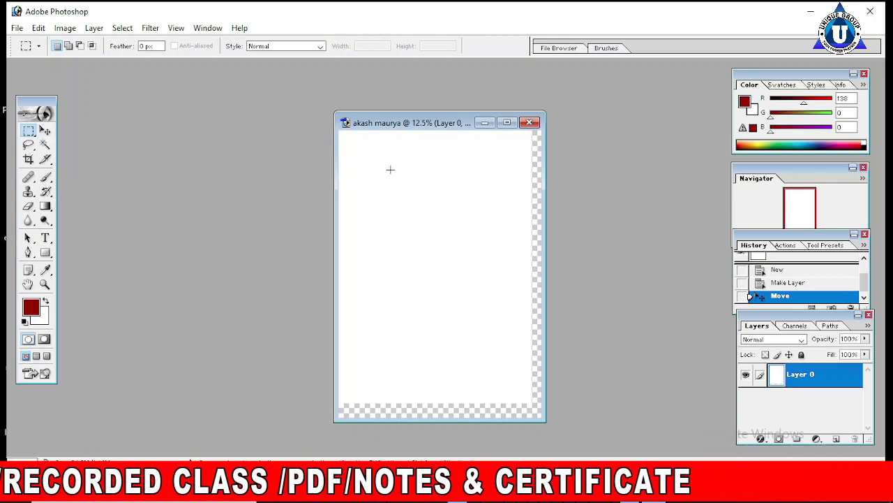